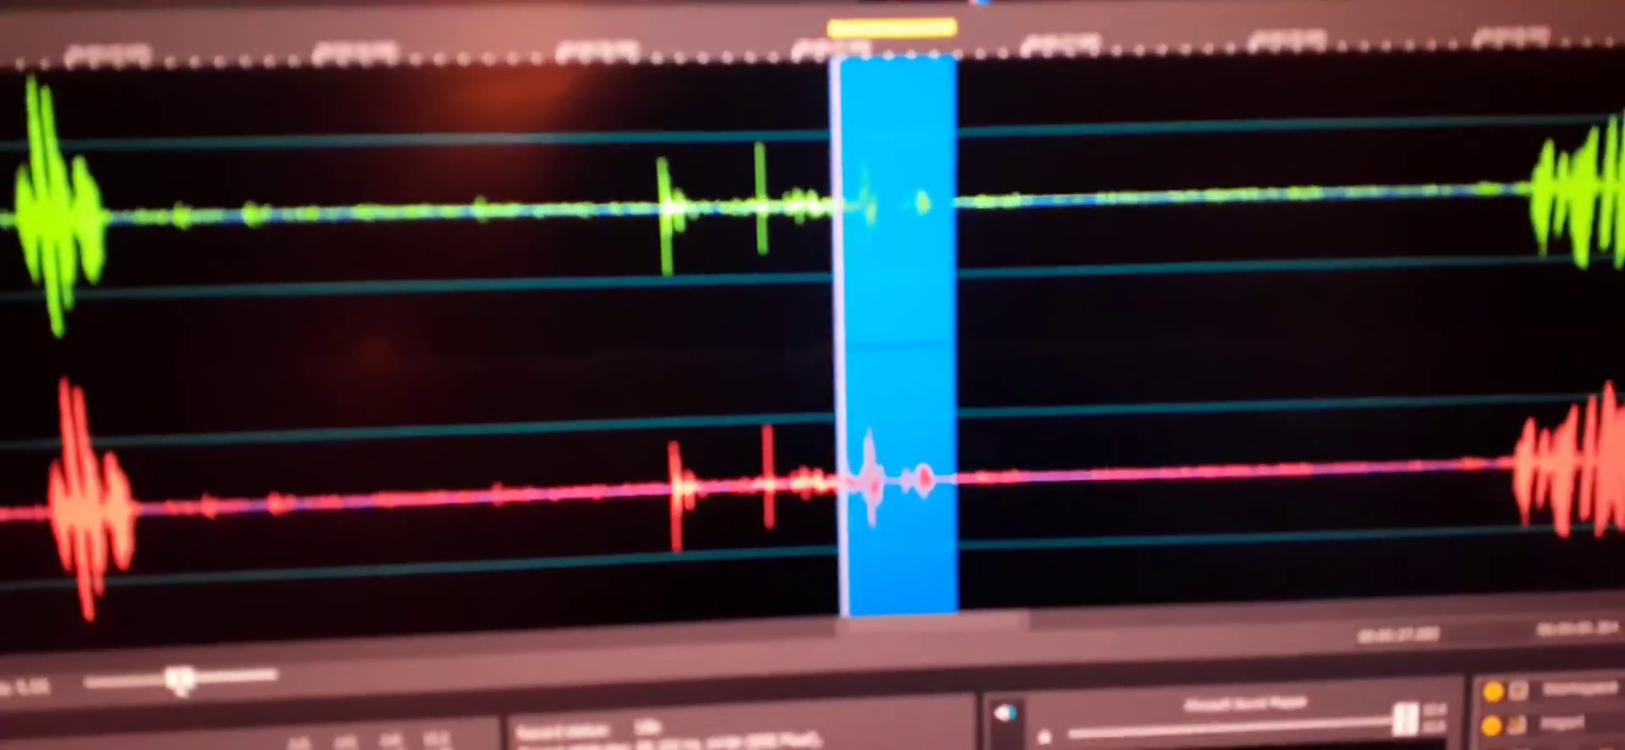
# Step: Play back the selected short EVP region across both stereo channels
pyautogui.press('space')
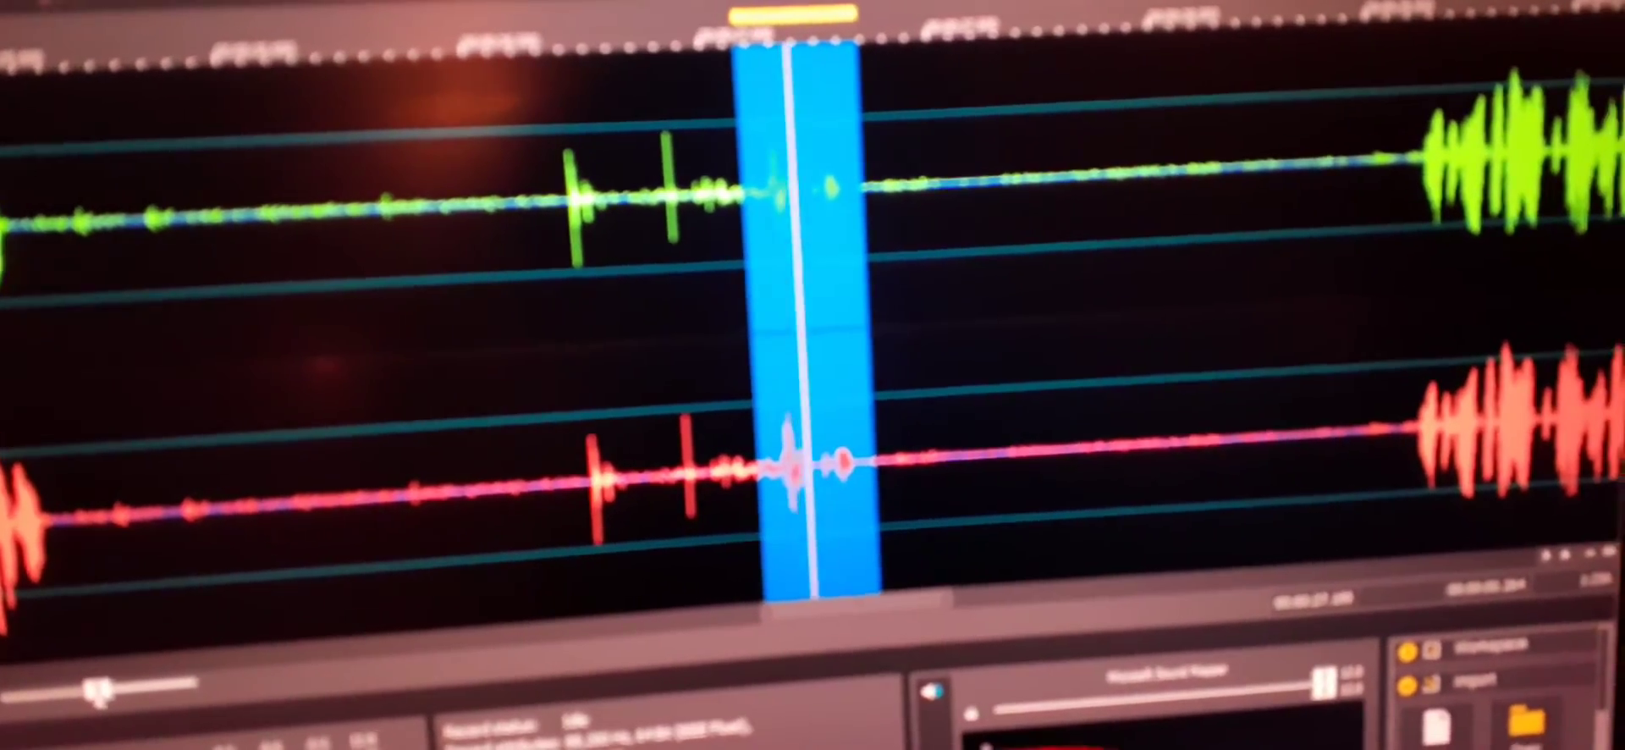